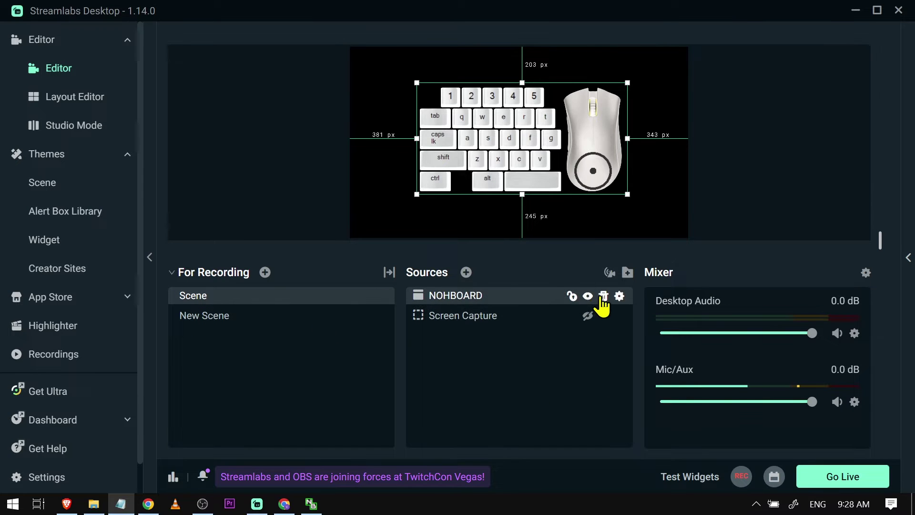
- Delete the NOHBOARD source from the scene's Sources list
{"action": "left_click", "coordinate": [603, 295]}
- Confirm the NOHBOARD removal, then download NohBoard-ReWrite-v1.3.0.zip from the GitHub releases Assets
{"action": "left_click", "coordinate": [510, 257]}
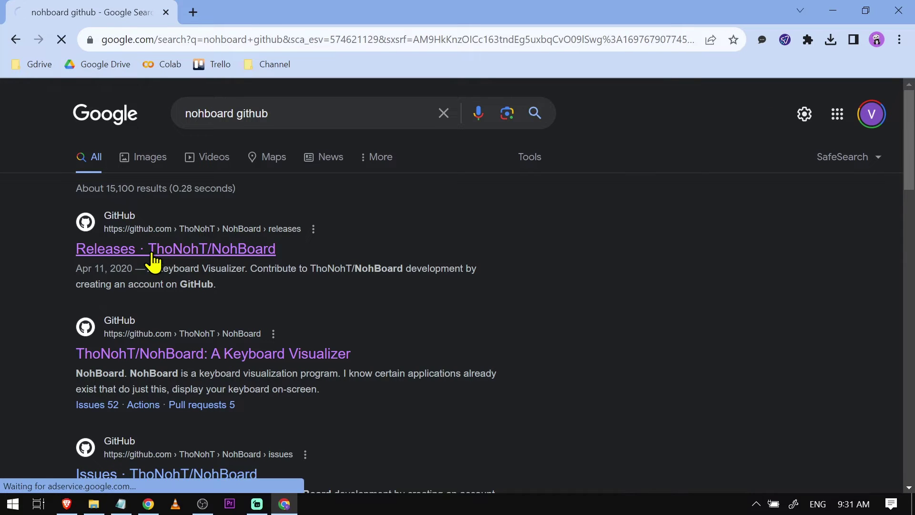
{"action": "scroll", "coordinate": [154, 262], "scroll_direction": "down", "scroll_amount": 10}
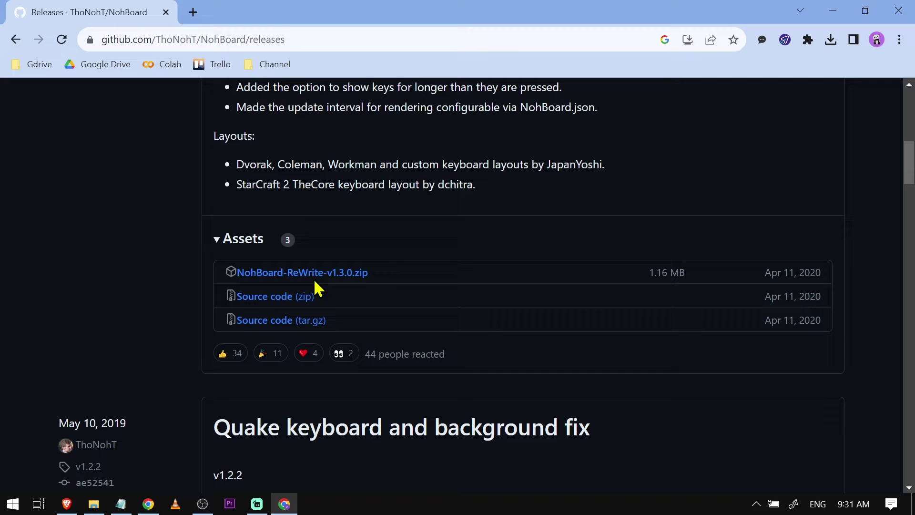
{"action": "left_click", "coordinate": [350, 279]}
{"action": "key", "text": "Return"}
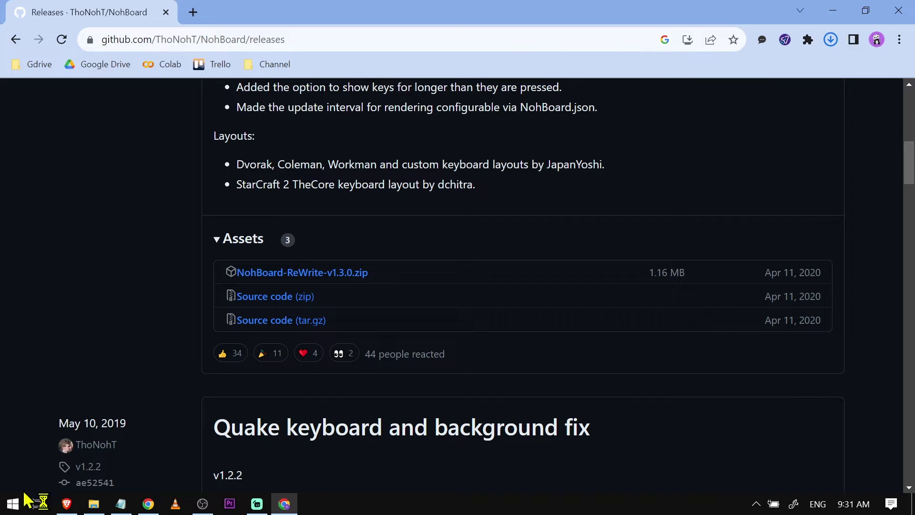
- Create a new folder named nohboard in Downloads
{"action": "left_click", "coordinate": [93, 504]}
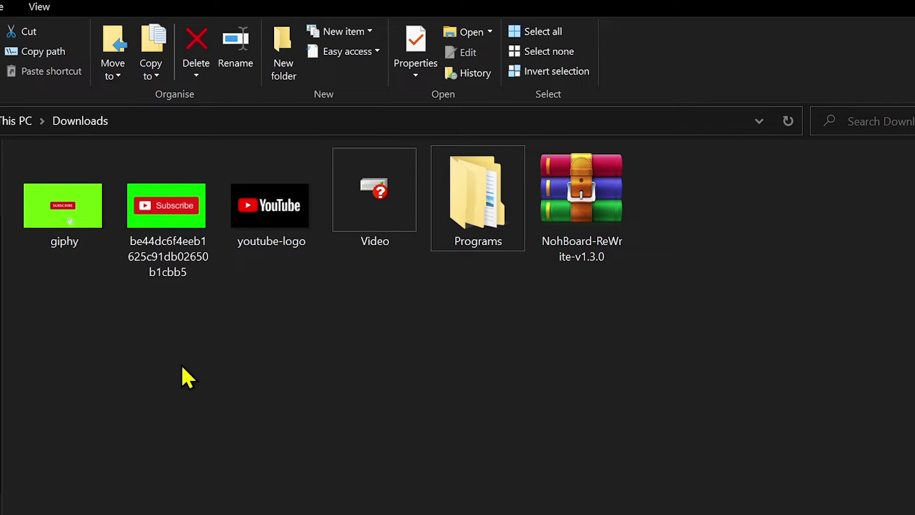
{"action": "right_click", "coordinate": [181, 364]}
{"action": "left_click", "coordinate": [247, 184]}
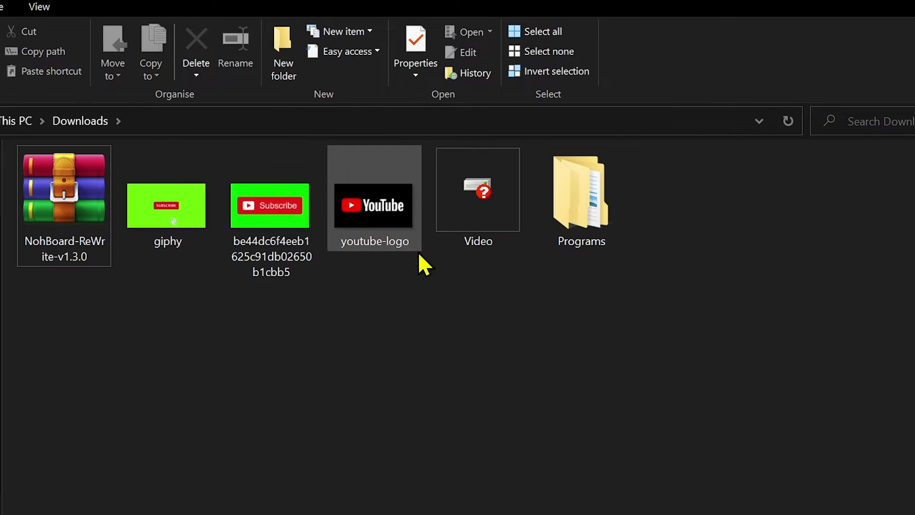
{"action": "left_click", "coordinate": [281, 62]}
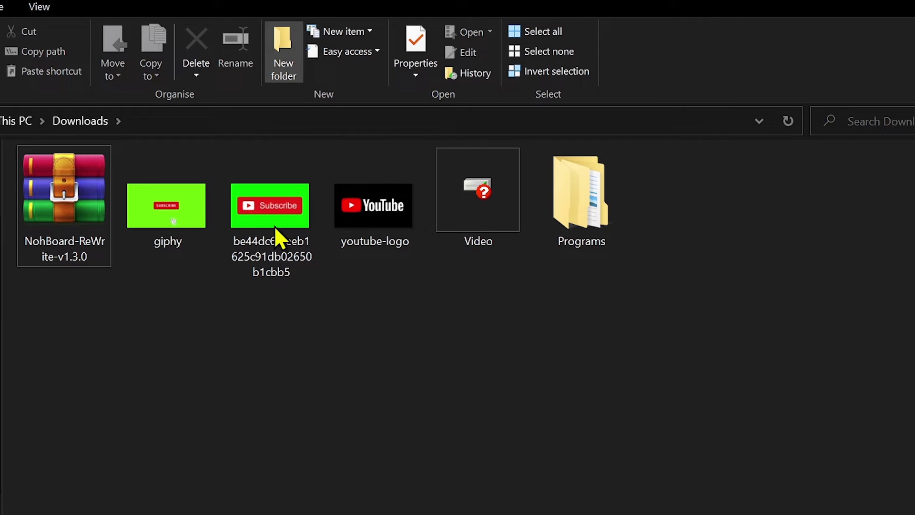
{"action": "type", "text": "nohboard"}
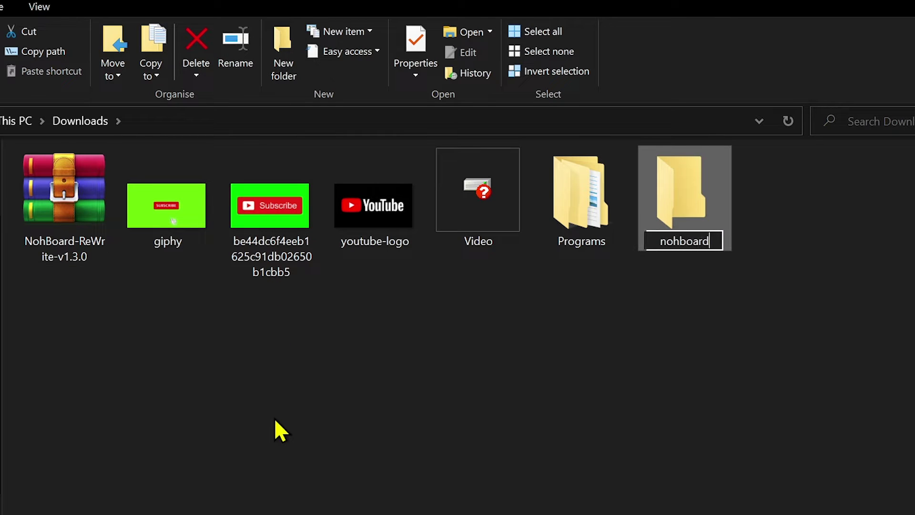
{"action": "key", "text": "Return"}
- Move the NohBoard-ReWrite archive into the nohboard folder and extract it there
{"action": "left_click", "coordinate": [52, 191]}
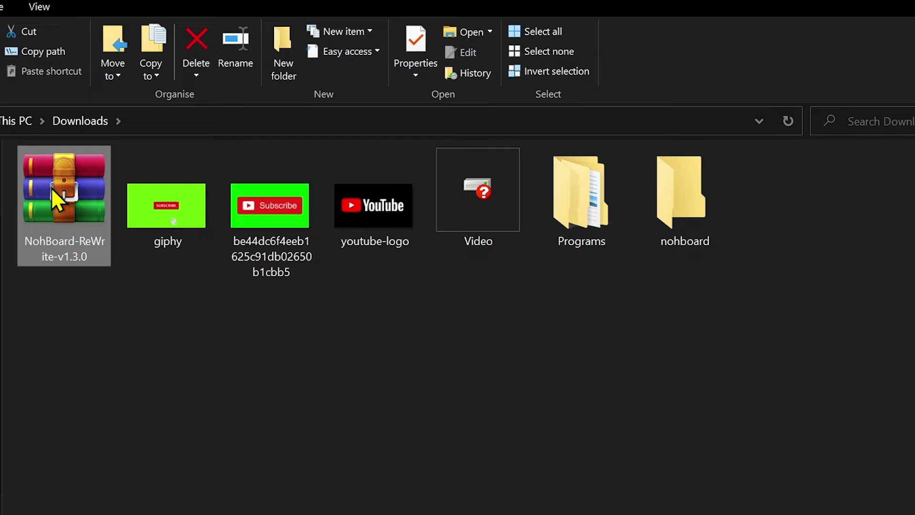
{"action": "left_click_drag", "start_coordinate": [55, 210], "coordinate": [666, 229]}
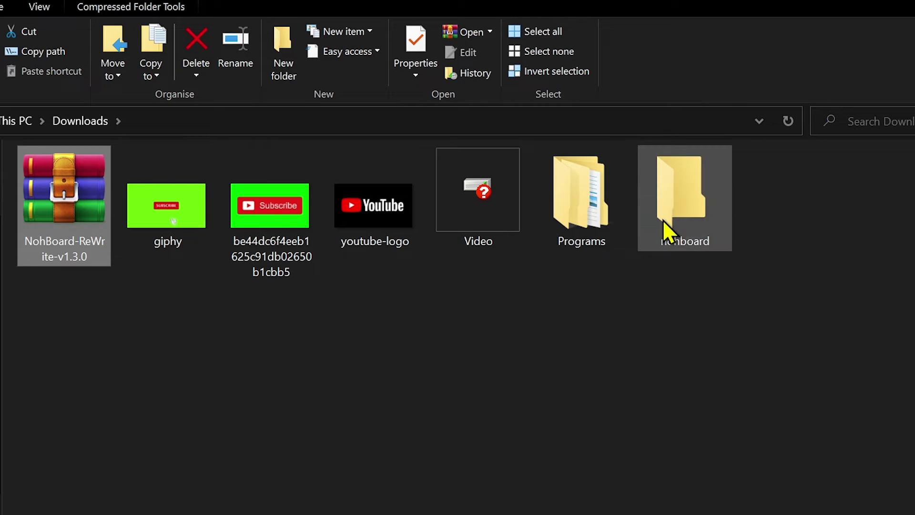
{"action": "double_click", "coordinate": [592, 196]}
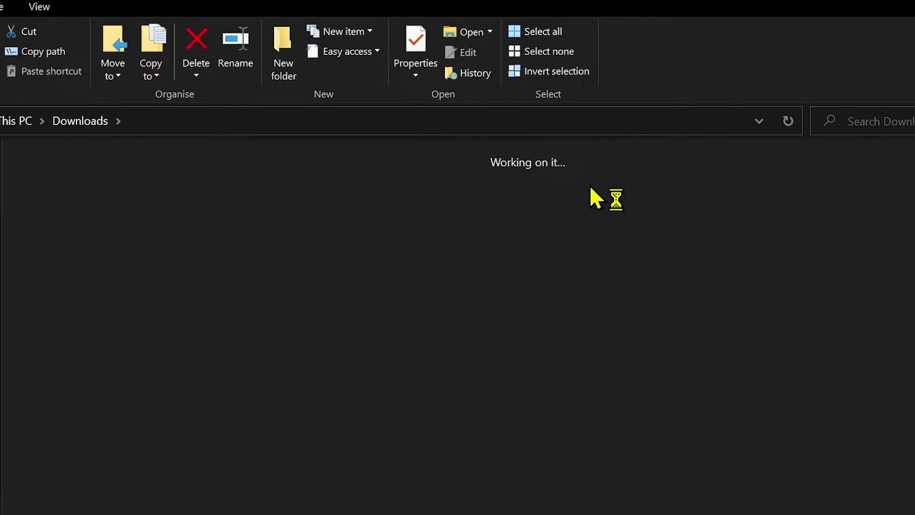
{"action": "right_click", "coordinate": [78, 226]}
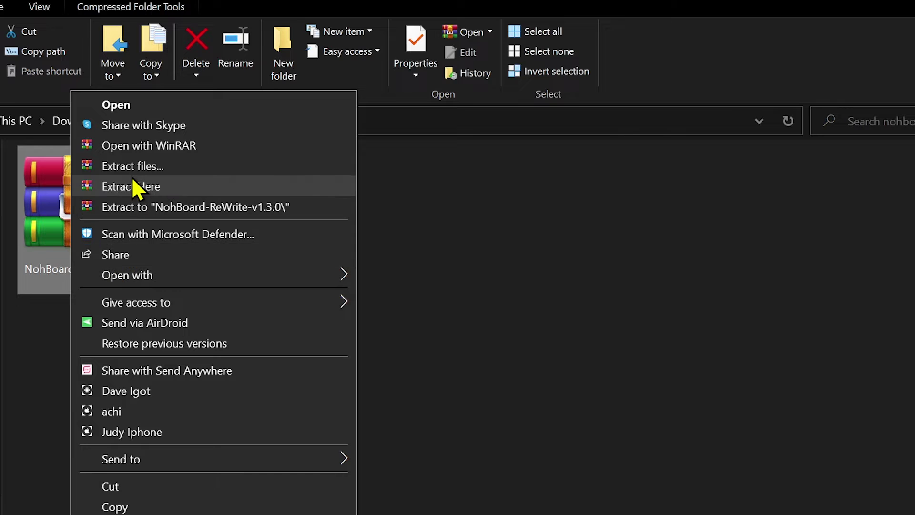
{"action": "left_click", "coordinate": [133, 184]}
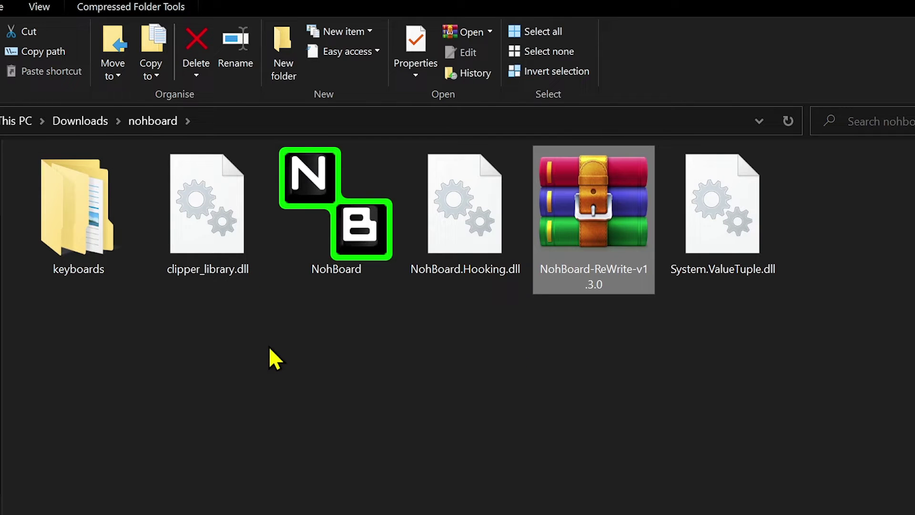
- Launch NohBoard.exe, centre its window, and open Load Keyboard from its right-click menu
{"action": "left_click", "coordinate": [346, 170]}
{"action": "double_click", "coordinate": [326, 258]}
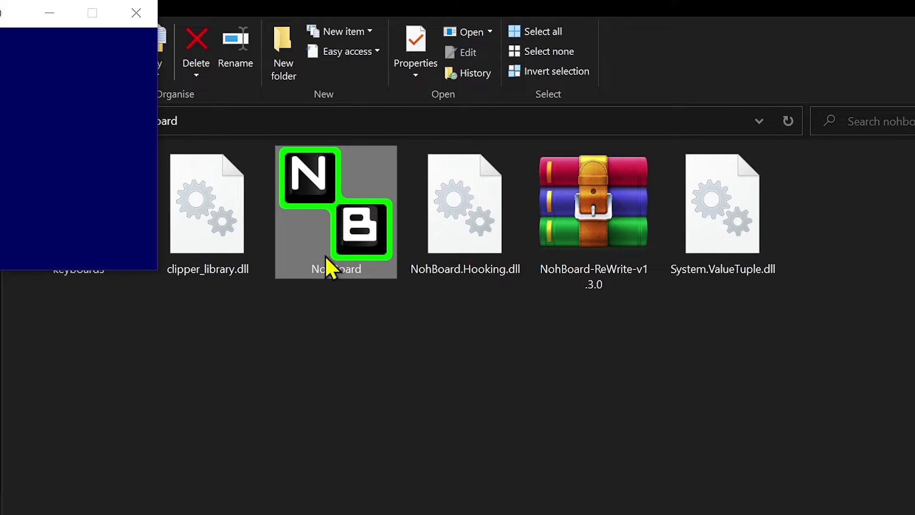
{"action": "left_click_drag", "start_coordinate": [1, 25], "coordinate": [458, 137]}
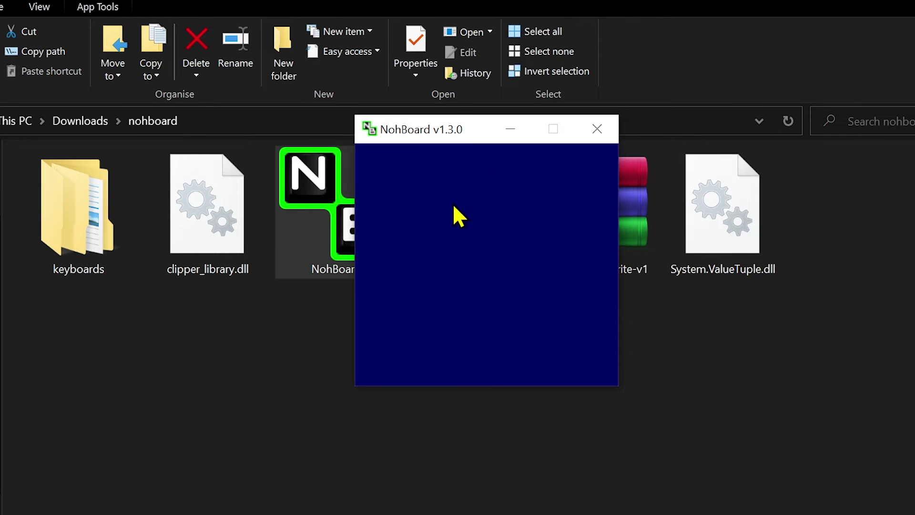
{"action": "right_click", "coordinate": [399, 199]}
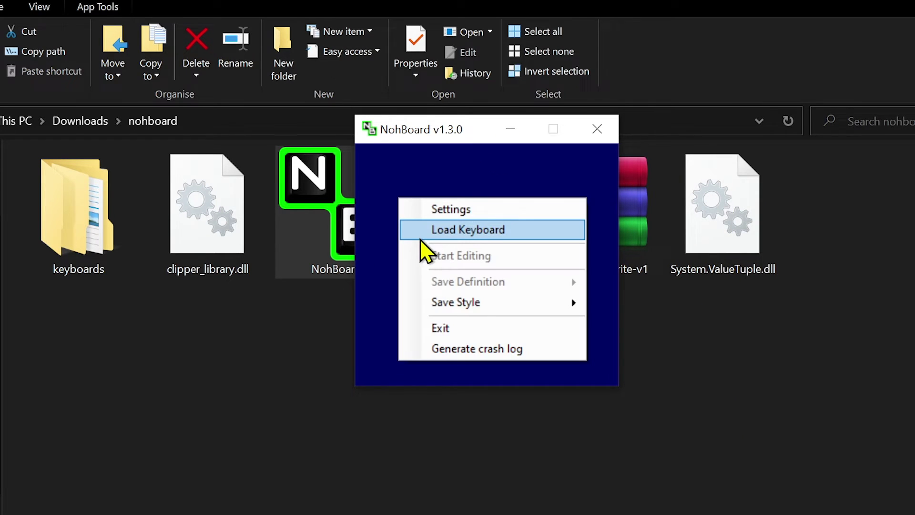
{"action": "left_click", "coordinate": [478, 232]}
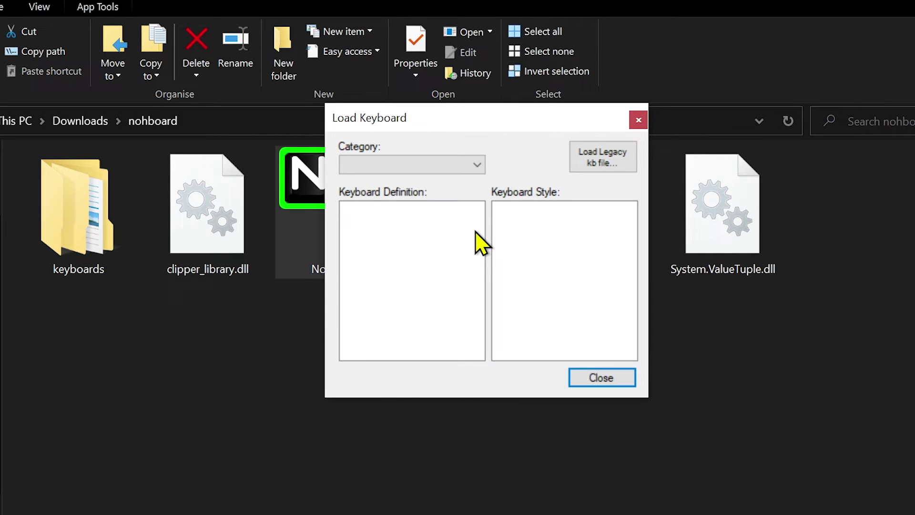
- Try the BurningFish, GamesLegacy, Normal and TheCore keyboard categories, settling on joao7yt
{"action": "left_click", "coordinate": [435, 168]}
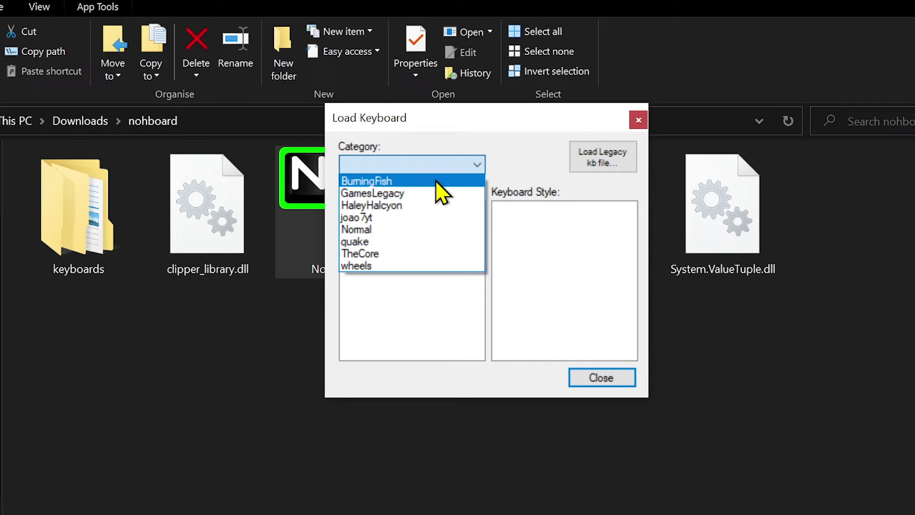
{"action": "left_click", "coordinate": [435, 181]}
{"action": "mouse_move", "coordinate": [448, 125]}
{"action": "left_mouse_down"}
{"action": "mouse_move", "coordinate": [181, 61]}
{"action": "mouse_move", "coordinate": [150, 96]}
{"action": "left_mouse_up"}
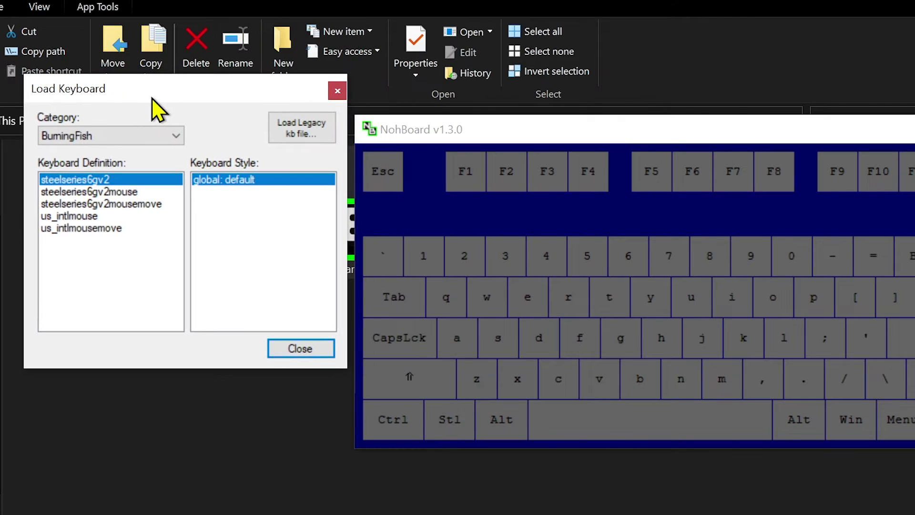
{"action": "left_click", "coordinate": [315, 352]}
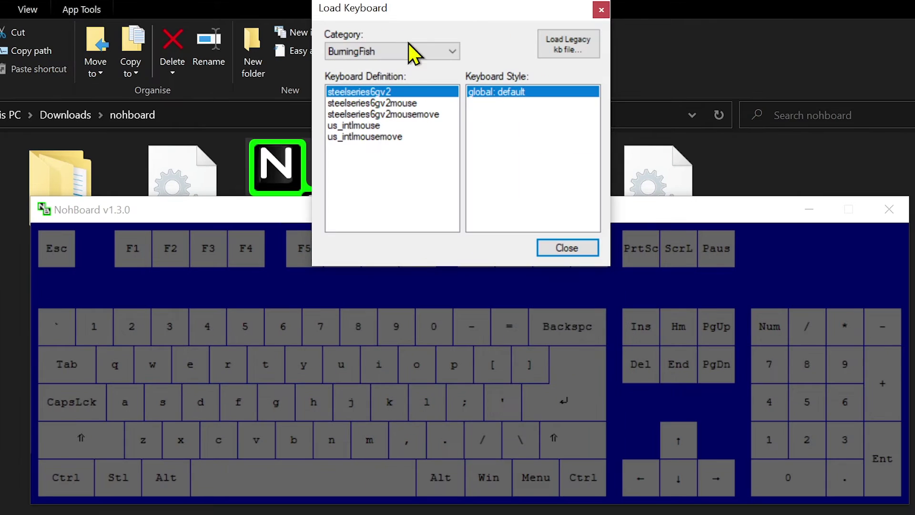
{"action": "left_click", "coordinate": [402, 51]}
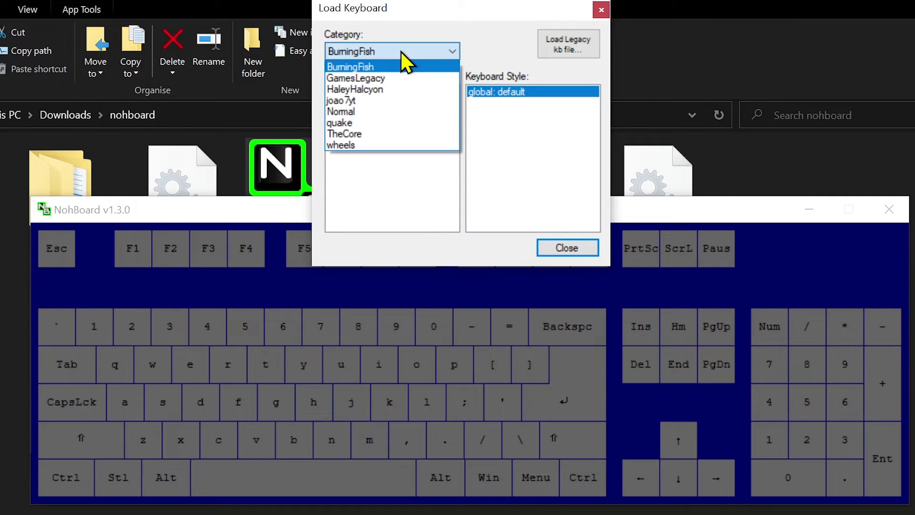
{"action": "left_click", "coordinate": [381, 78]}
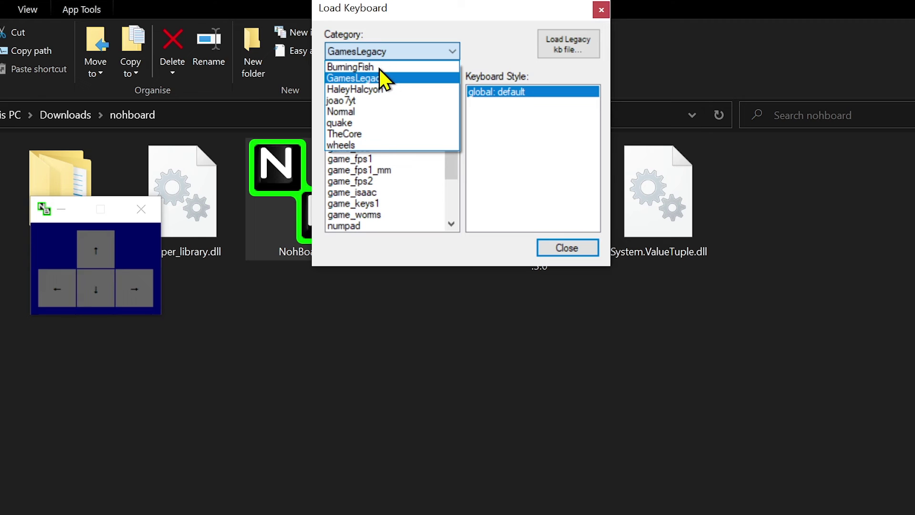
{"action": "key", "text": "Down"}
{"action": "key", "text": "Down"}
{"action": "key", "text": "Down"}
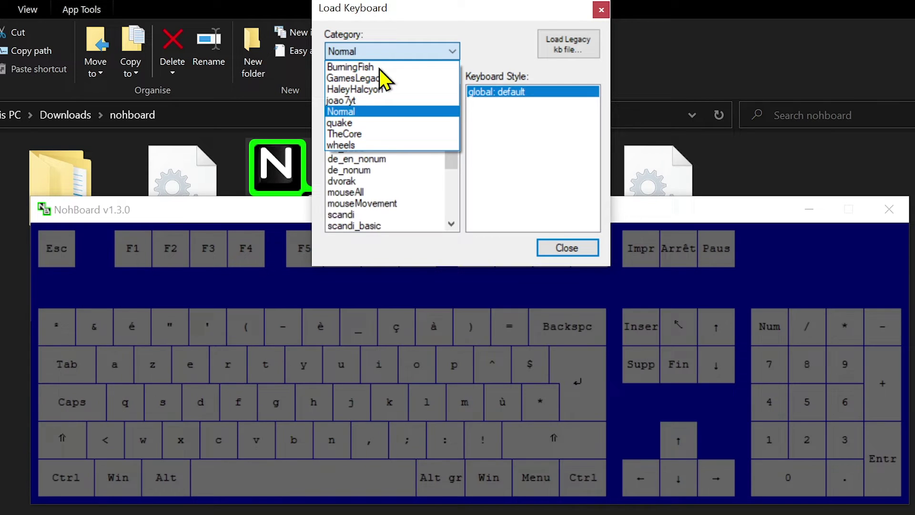
{"action": "key", "text": "Down"}
{"action": "key", "text": "Down"}
{"action": "key", "text": "Down"}
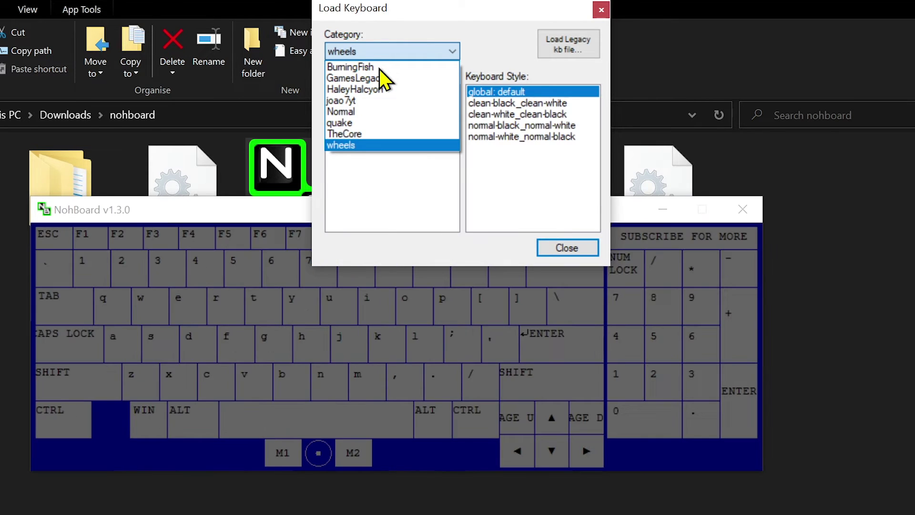
{"action": "key", "text": "Up"}
{"action": "key", "text": "Up"}
{"action": "key", "text": "Up"}
{"action": "key", "text": "Up"}
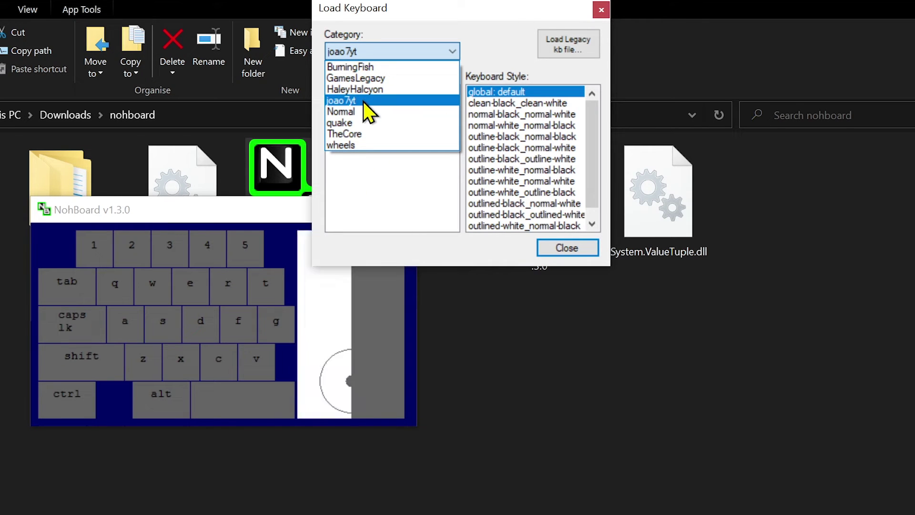
{"action": "left_click", "coordinate": [365, 101]}
- Apply the normal-white_normal-black style, move NohBoard aside, and bring Streamlabs Desktop forward
{"action": "left_click", "coordinate": [516, 105]}
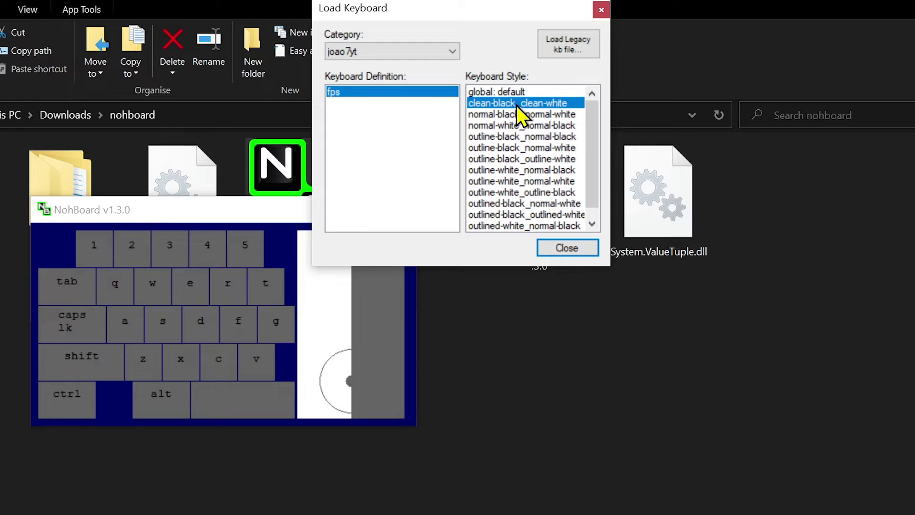
{"action": "key", "text": "Down"}
{"action": "key", "text": "Down"}
{"action": "key", "text": "Down"}
{"action": "key", "text": "Down"}
{"action": "key", "text": "Down"}
{"action": "key", "text": "Down"}
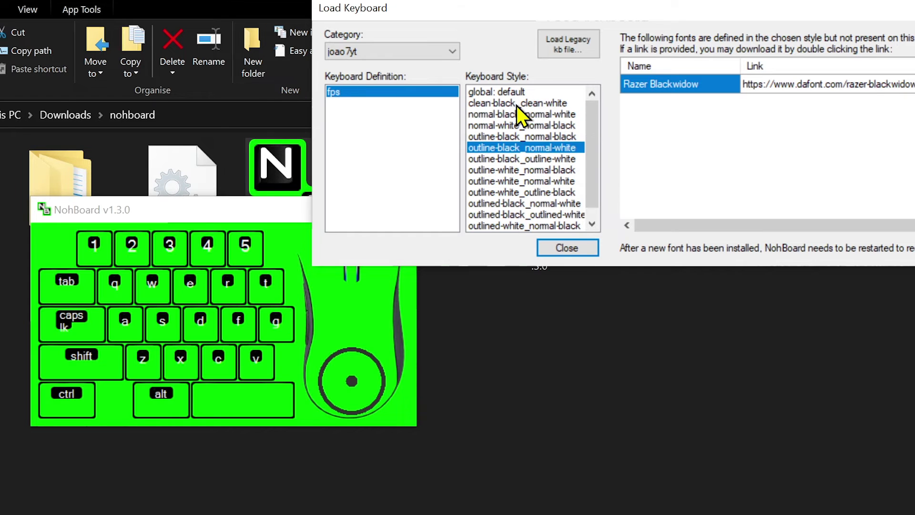
{"action": "key", "text": "Down"}
{"action": "key", "text": "Up"}
{"action": "key", "text": "Up"}
{"action": "key", "text": "Up"}
{"action": "key", "text": "Up"}
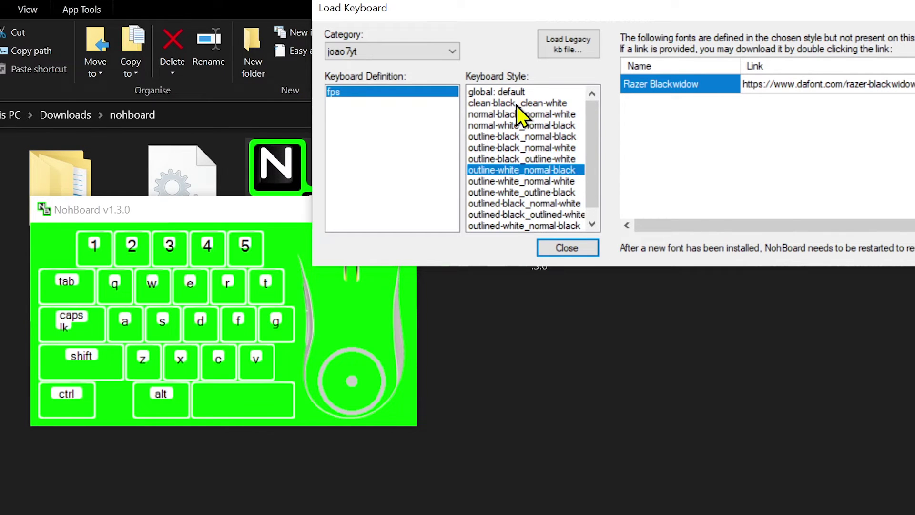
{"action": "key", "text": "Up"}
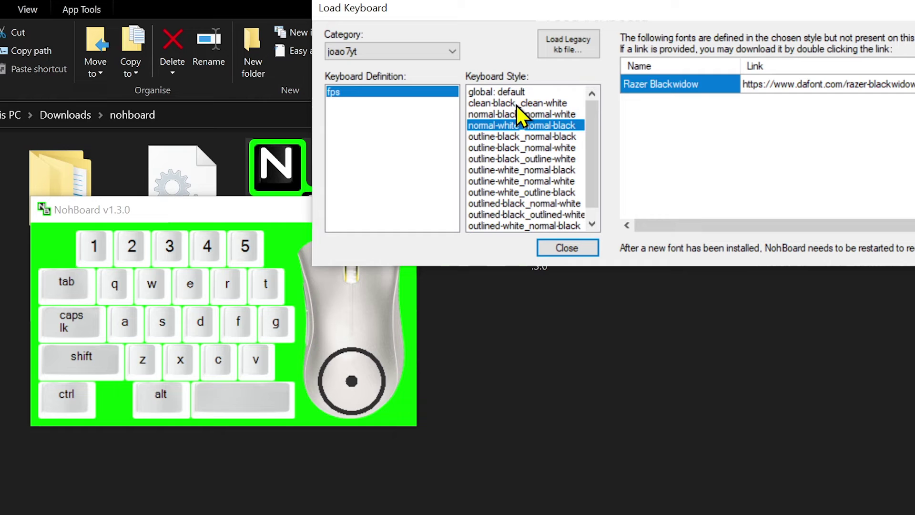
{"action": "left_click", "coordinate": [561, 250]}
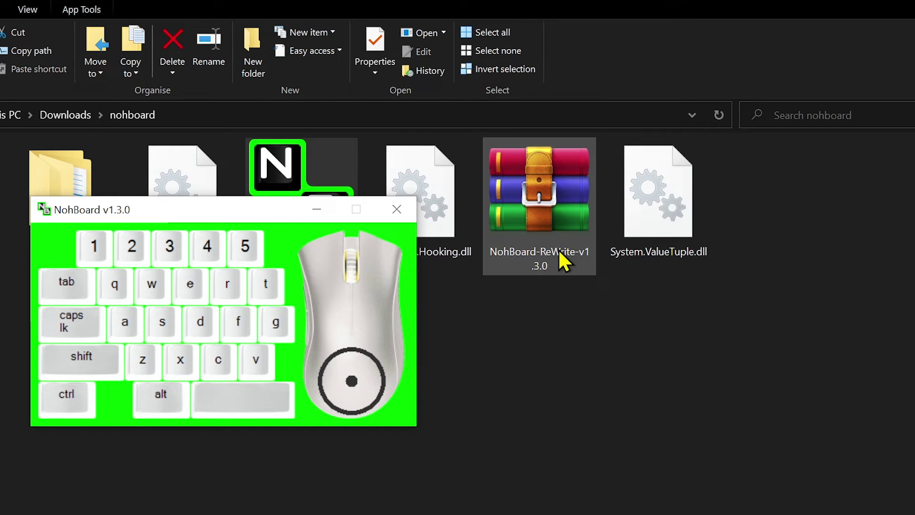
{"action": "left_click_drag", "start_coordinate": [245, 216], "coordinate": [343, 194]}
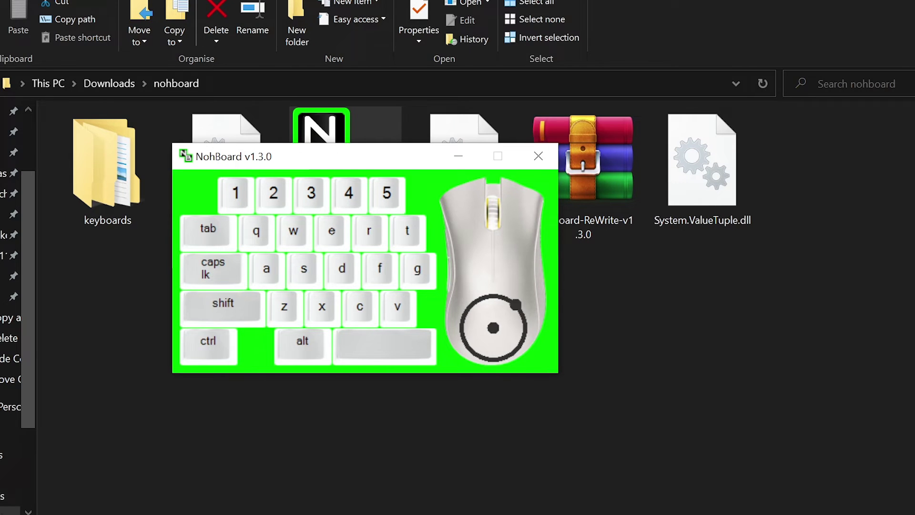
{"action": "left_click", "coordinate": [258, 504]}
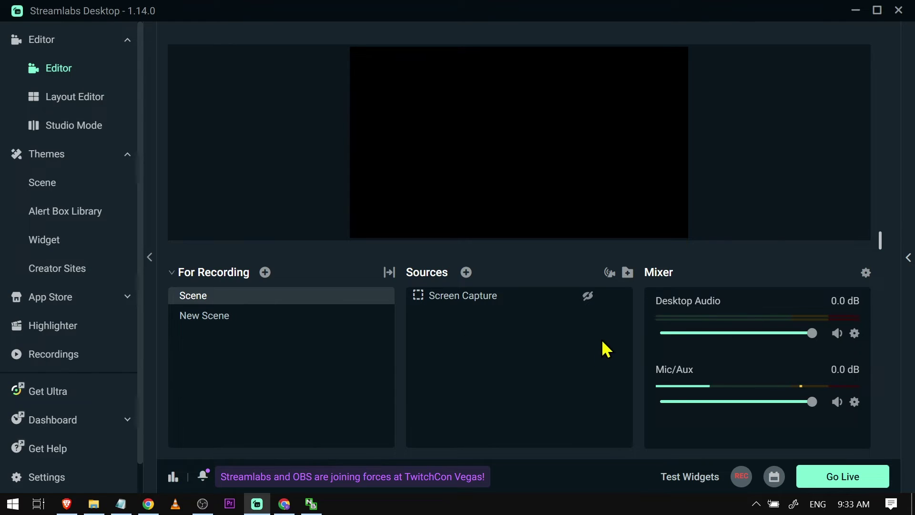
- Add a Window Capture source to the scene named NOHBOARD
{"action": "left_click", "coordinate": [466, 272]}
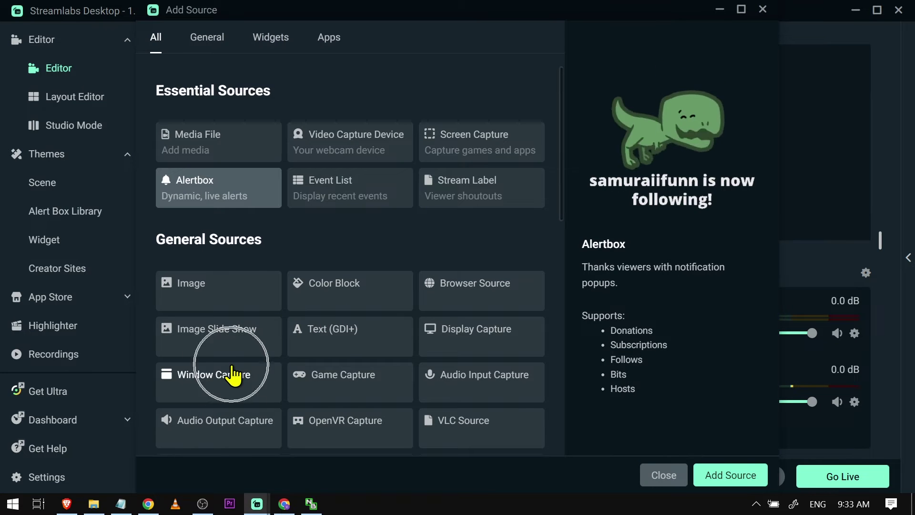
{"action": "left_click", "coordinate": [233, 375]}
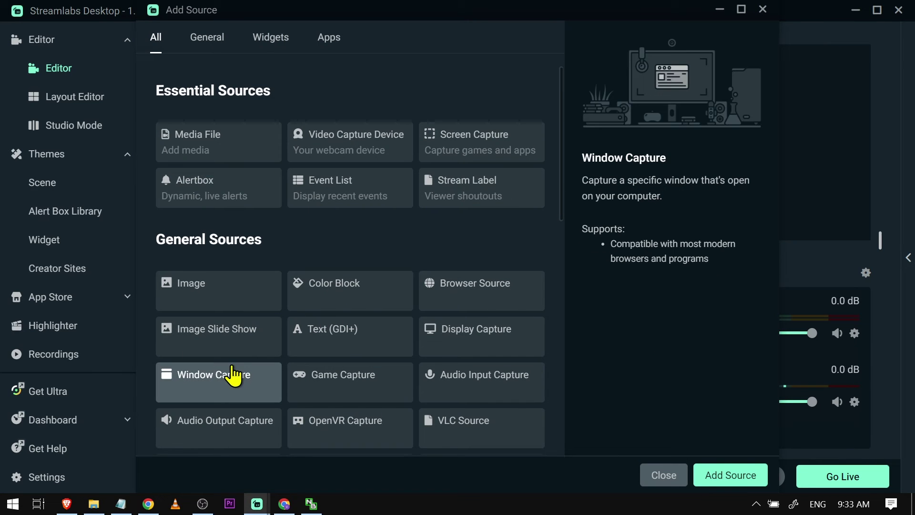
{"action": "left_click", "coordinate": [714, 480]}
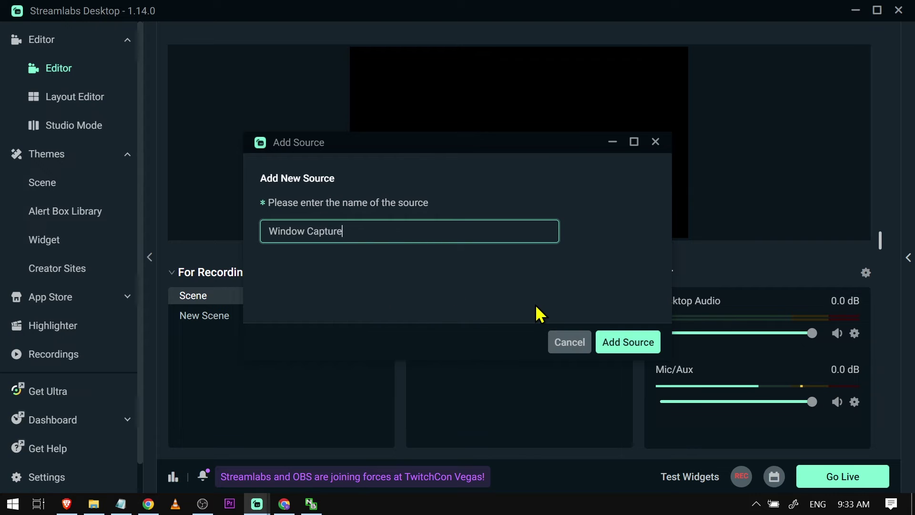
{"action": "key", "text": "ctrl+a"}
{"action": "type", "text": "NO"}
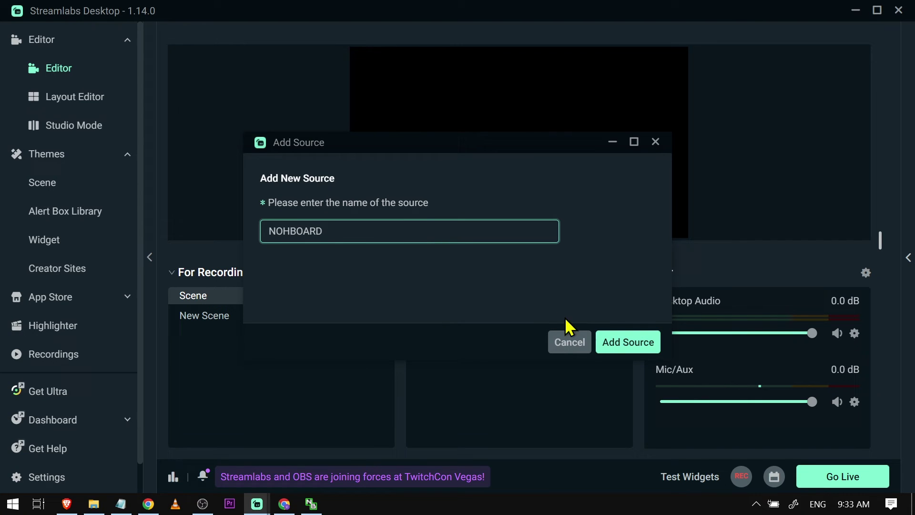
{"action": "left_click", "coordinate": [612, 342]}
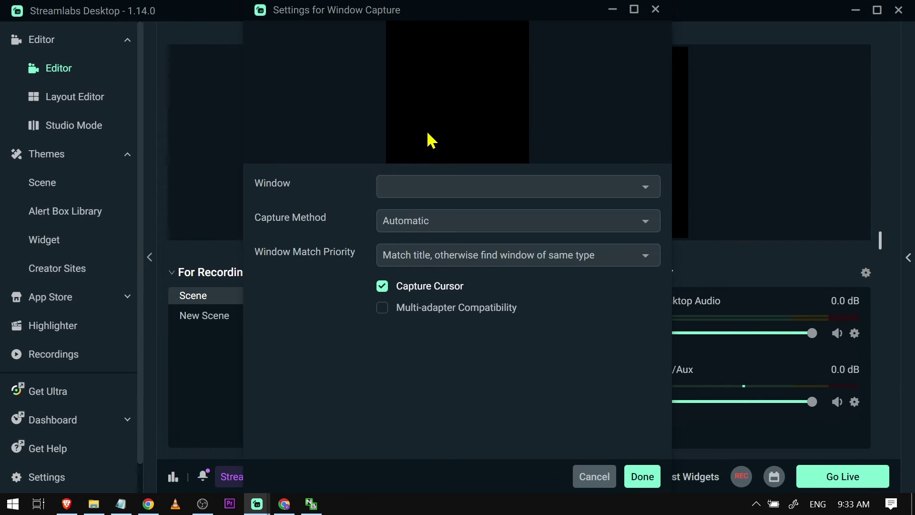
- Set the NOHBOARD source to capture the NohBoard window
{"action": "left_click", "coordinate": [433, 188]}
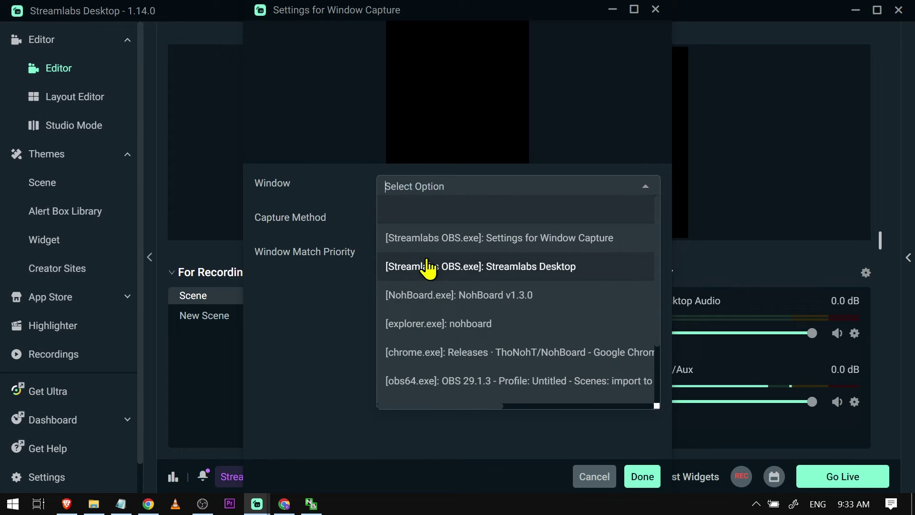
{"action": "scroll", "coordinate": [427, 276], "scroll_direction": "down", "scroll_amount": 1}
{"action": "left_click", "coordinate": [444, 289]}
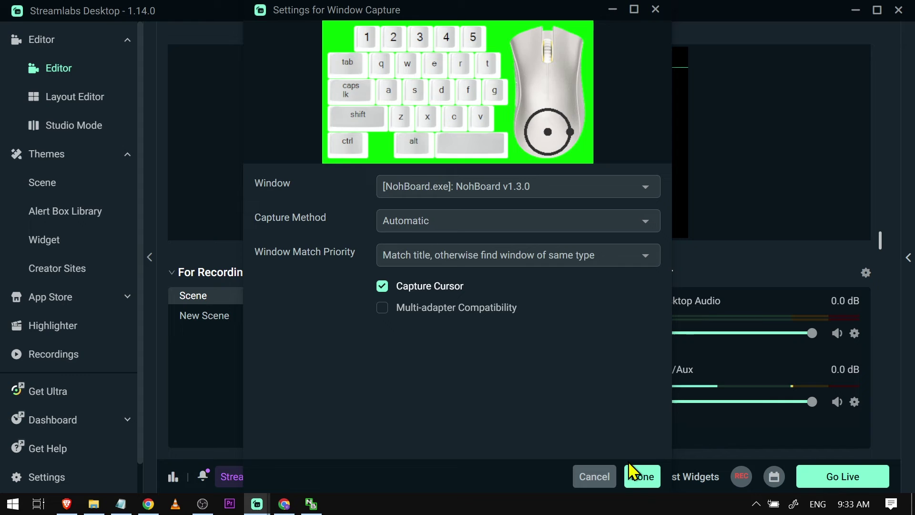
{"action": "left_click", "coordinate": [641, 476]}
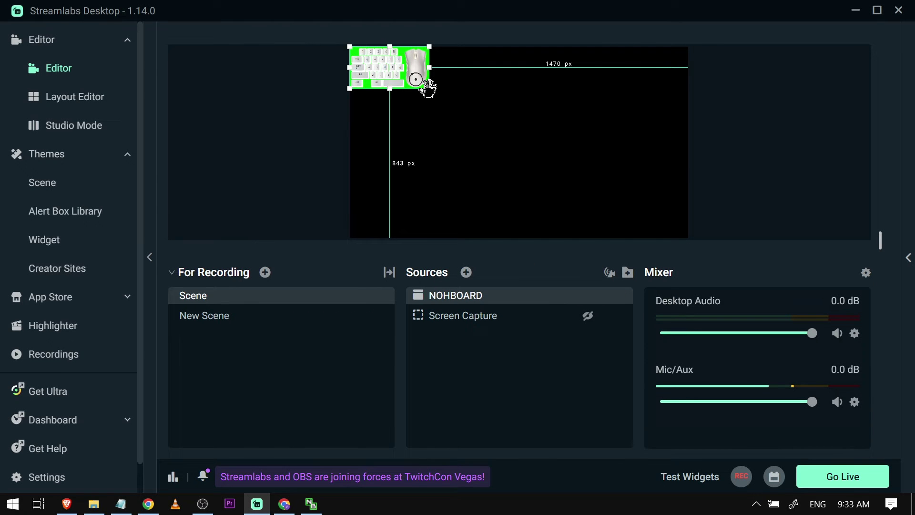
- Stretch NOHBOARD's corner handle outward until it spans nearly the full canvas width
{"action": "left_click_drag", "start_coordinate": [430, 90], "coordinate": [534, 140]}
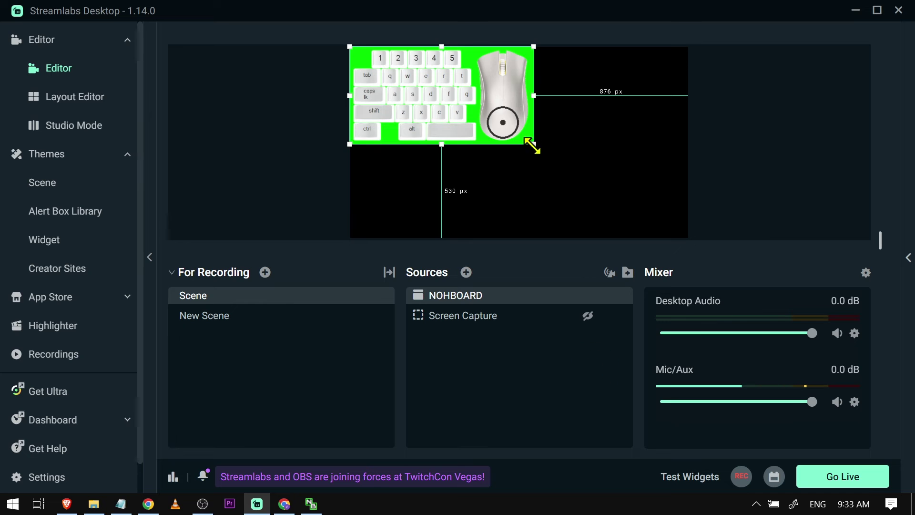
{"action": "left_click_drag", "start_coordinate": [535, 147], "coordinate": [689, 219]}
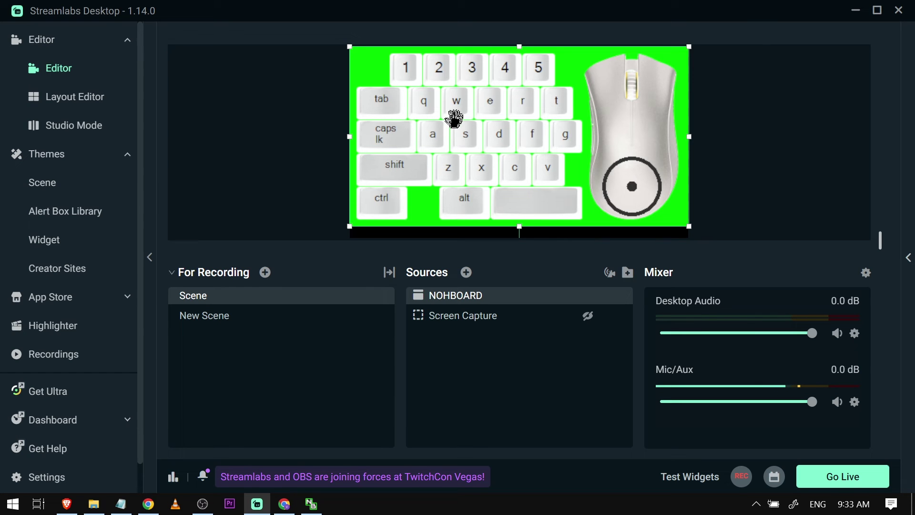
- Add a Chroma Key filter to the NOHBOARD source through its Edit Filters window
{"action": "right_click", "coordinate": [487, 119]}
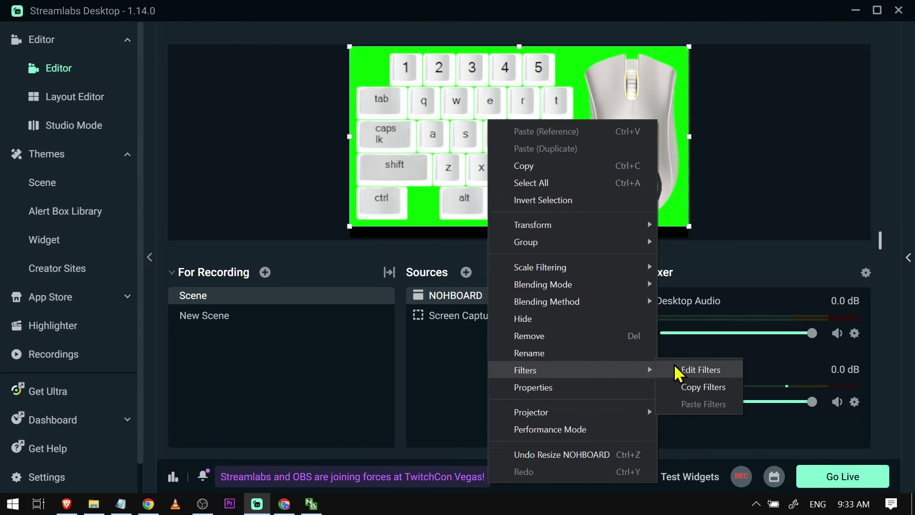
{"action": "left_click", "coordinate": [676, 372]}
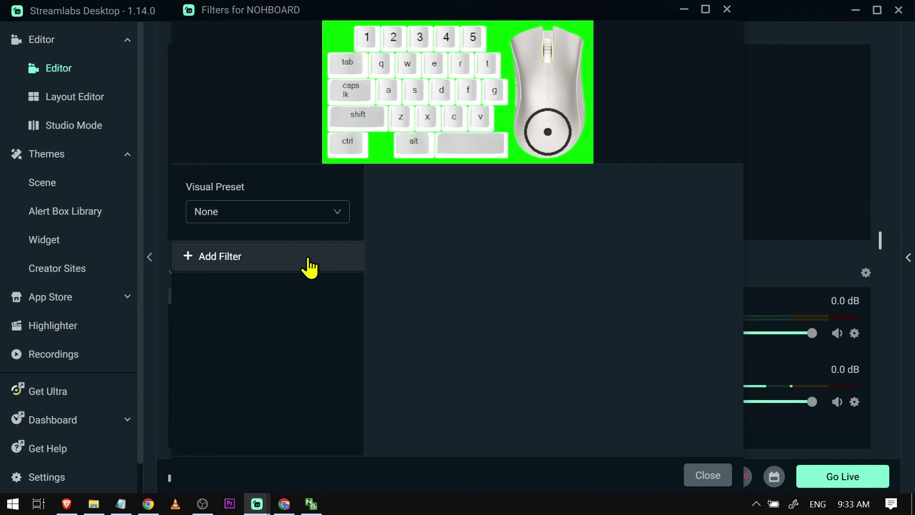
{"action": "left_click", "coordinate": [309, 260]}
{"action": "left_click", "coordinate": [451, 125]}
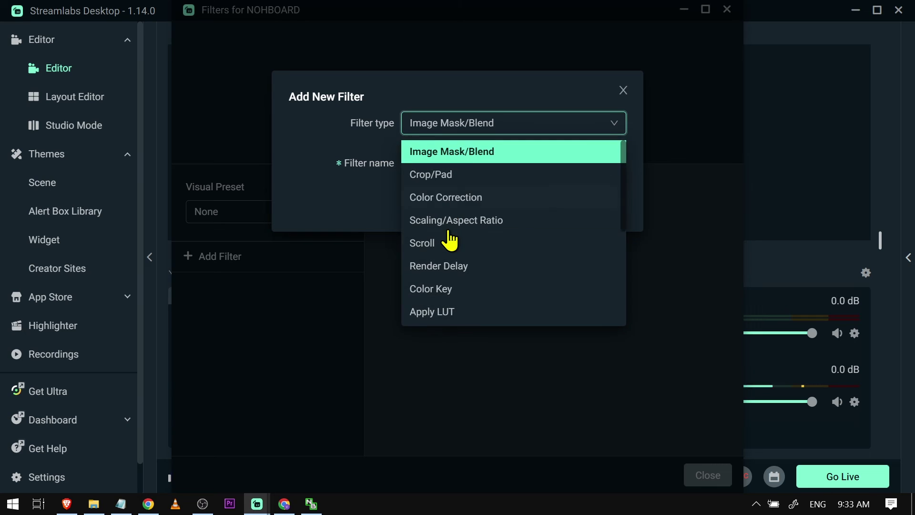
{"action": "scroll", "coordinate": [449, 241], "scroll_direction": "down", "scroll_amount": 3}
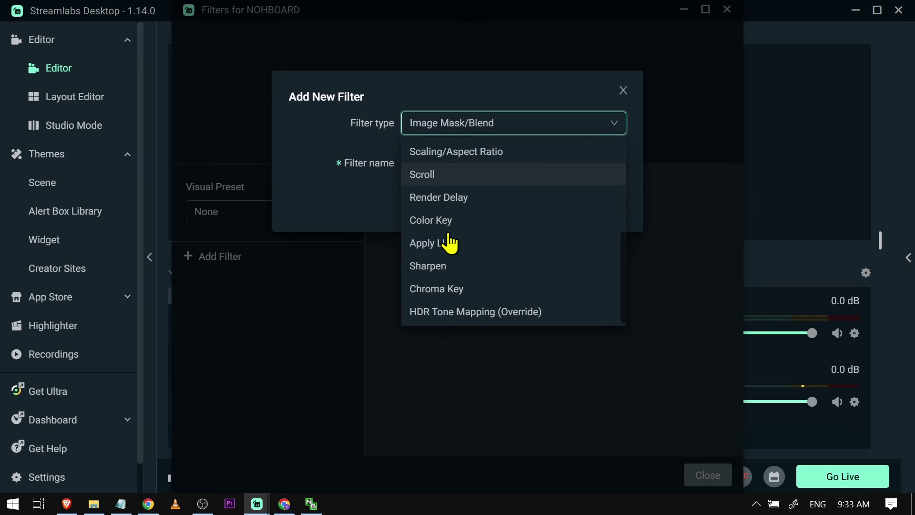
{"action": "left_click", "coordinate": [453, 289]}
{"action": "left_click", "coordinate": [605, 208]}
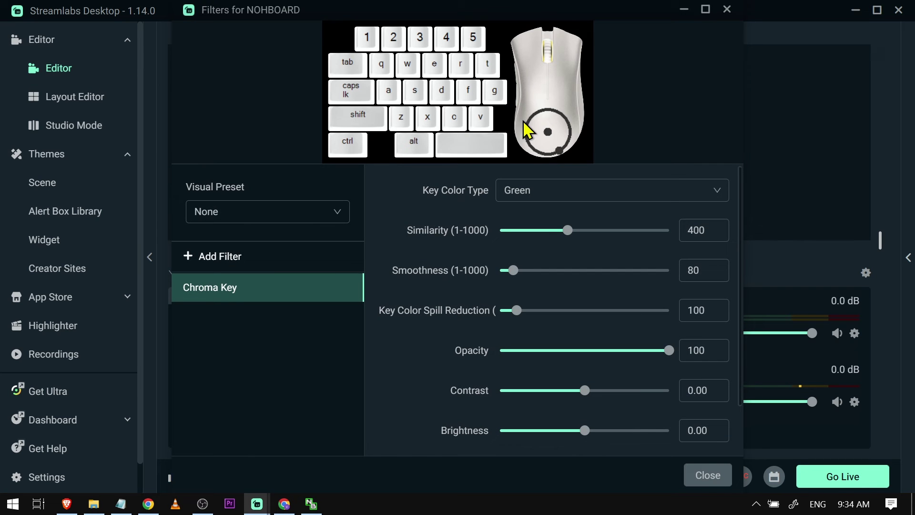
{"action": "left_click", "coordinate": [707, 475]}
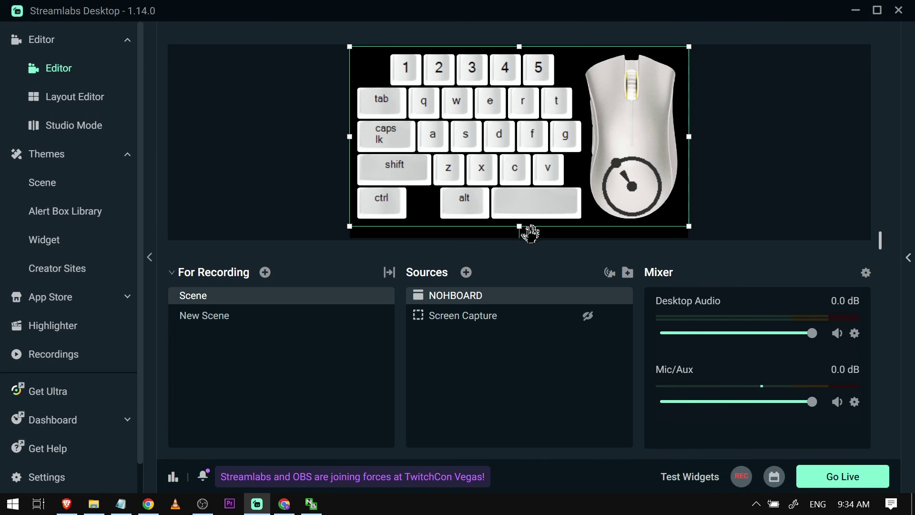
- Unhide Screen Capture, then shrink NOHBOARD and move it to the canvas's lower-left
{"action": "left_click", "coordinate": [588, 316]}
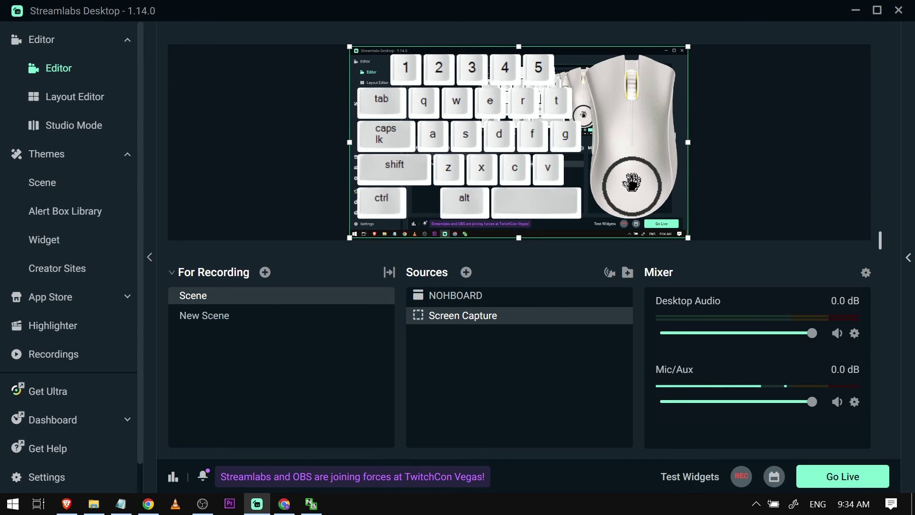
{"action": "left_click", "coordinate": [634, 209]}
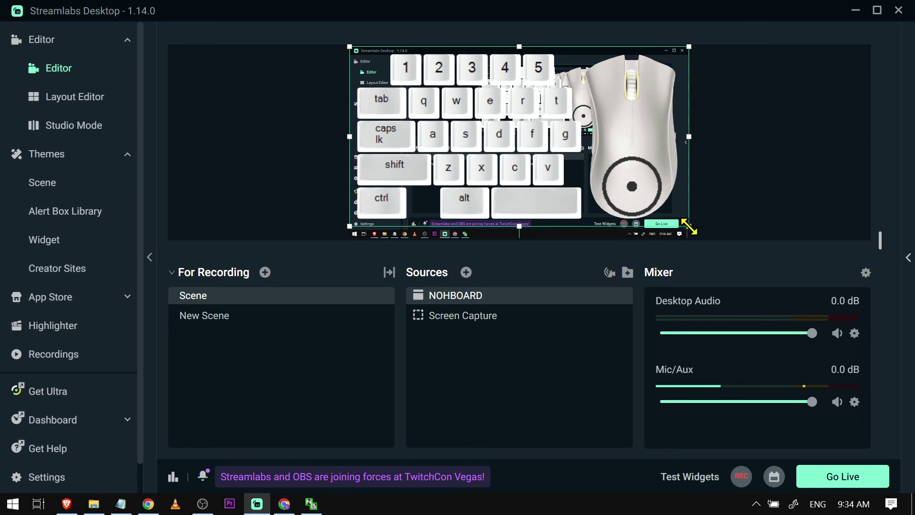
{"action": "left_click_drag", "start_coordinate": [690, 228], "coordinate": [552, 154]}
{"action": "left_click_drag", "start_coordinate": [511, 118], "coordinate": [516, 194]}
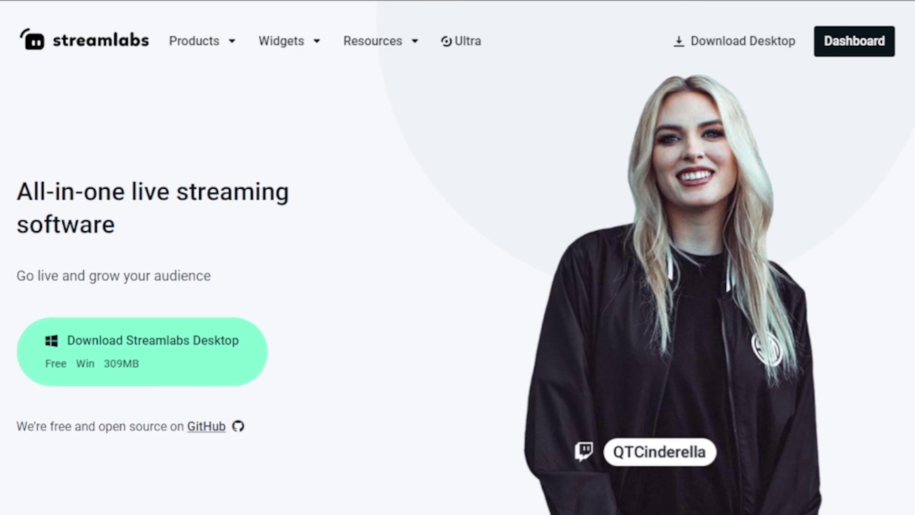
- Browse the Streamlabs Ultra page
{"action": "left_click", "coordinate": [460, 41]}
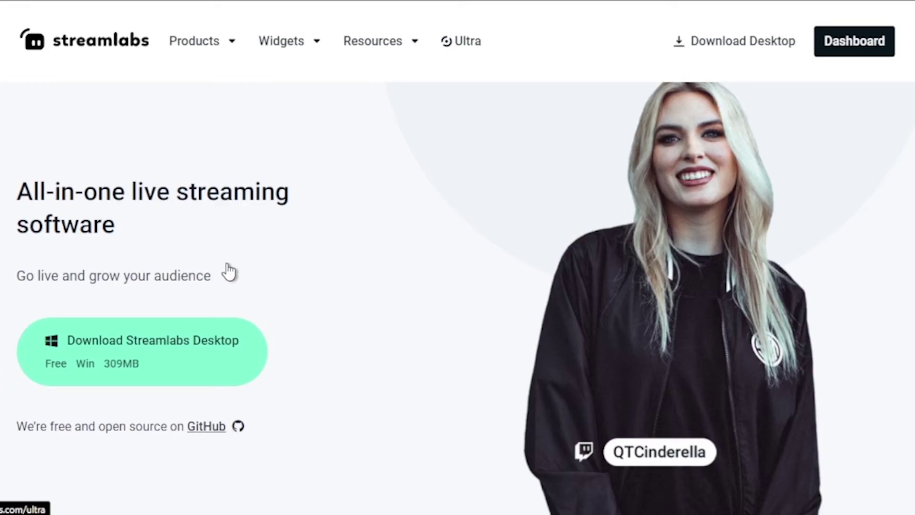
{"action": "scroll", "coordinate": [259, 271], "scroll_direction": "down", "scroll_amount": 15}
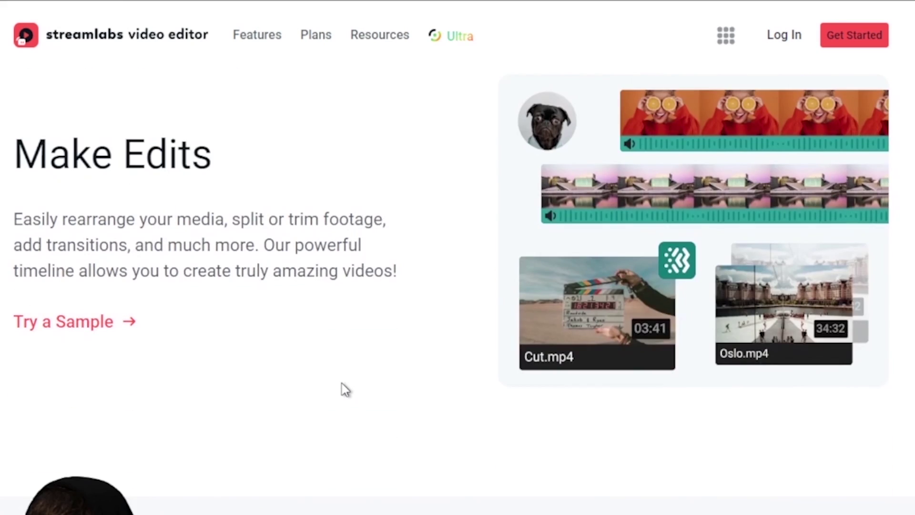
{"action": "scroll", "coordinate": [341, 383], "scroll_direction": "down", "scroll_amount": 5}
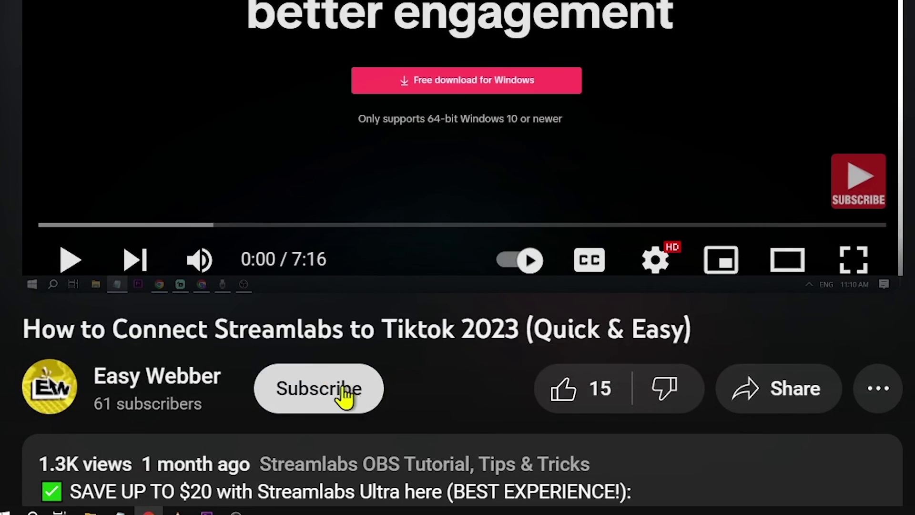
- Subscribe to the tutorial's channel with all notifications and like the video
{"action": "left_click", "coordinate": [343, 392]}
{"action": "left_click", "coordinate": [442, 391]}
{"action": "left_click", "coordinate": [387, 181]}
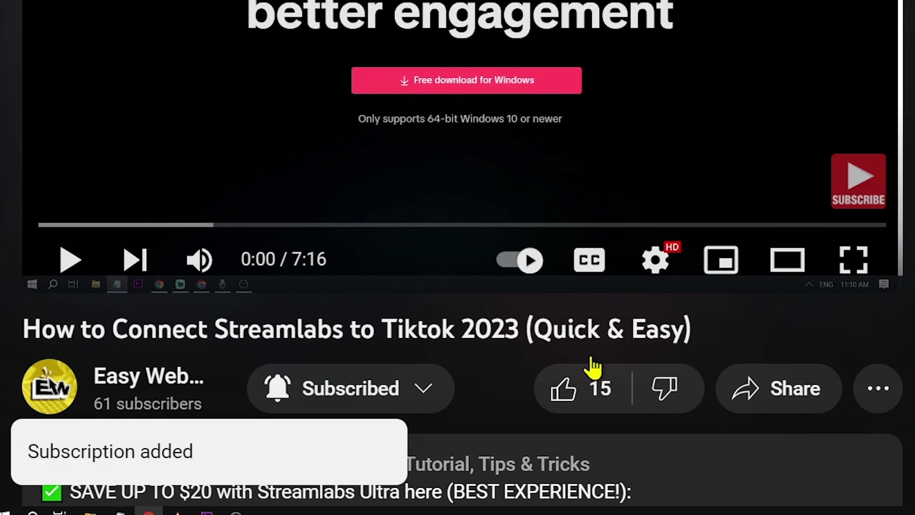
{"action": "left_click", "coordinate": [603, 404]}
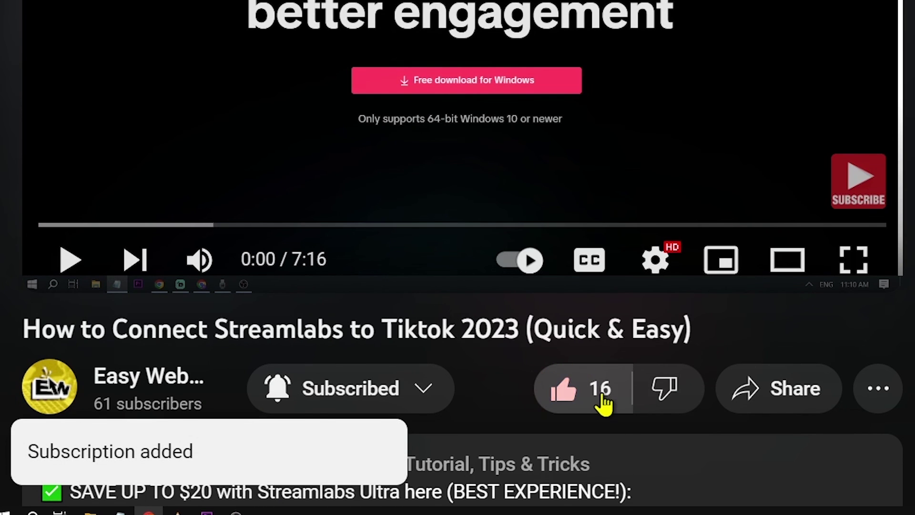